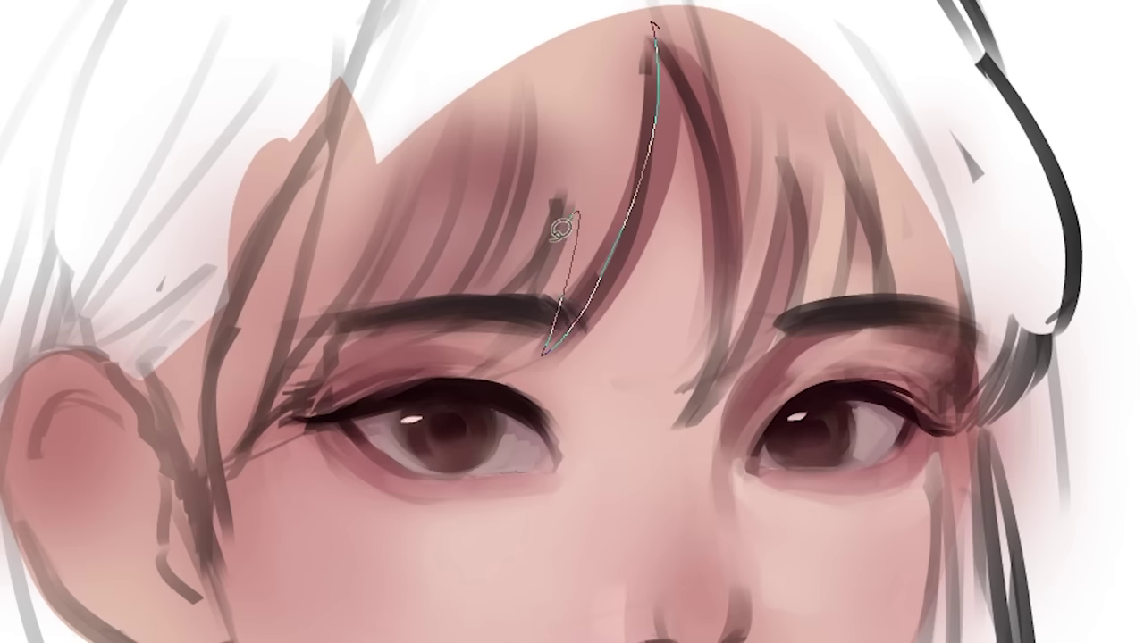
# Fill in the bang strands over the forehead as freehand lasso shapes in flat dark brown
pyautogui.moveTo(550, 230)
pyautogui.mouseDown()
pyautogui.moveTo(357, 307)
pyautogui.moveTo(362, 52)
pyautogui.moveTo(245, 268)
pyautogui.moveTo(205, 26)
pyautogui.moveTo(652, 25)
pyautogui.mouseUp()
pyautogui.moveTo(756, 73); pyautogui.dragTo(721, 146)
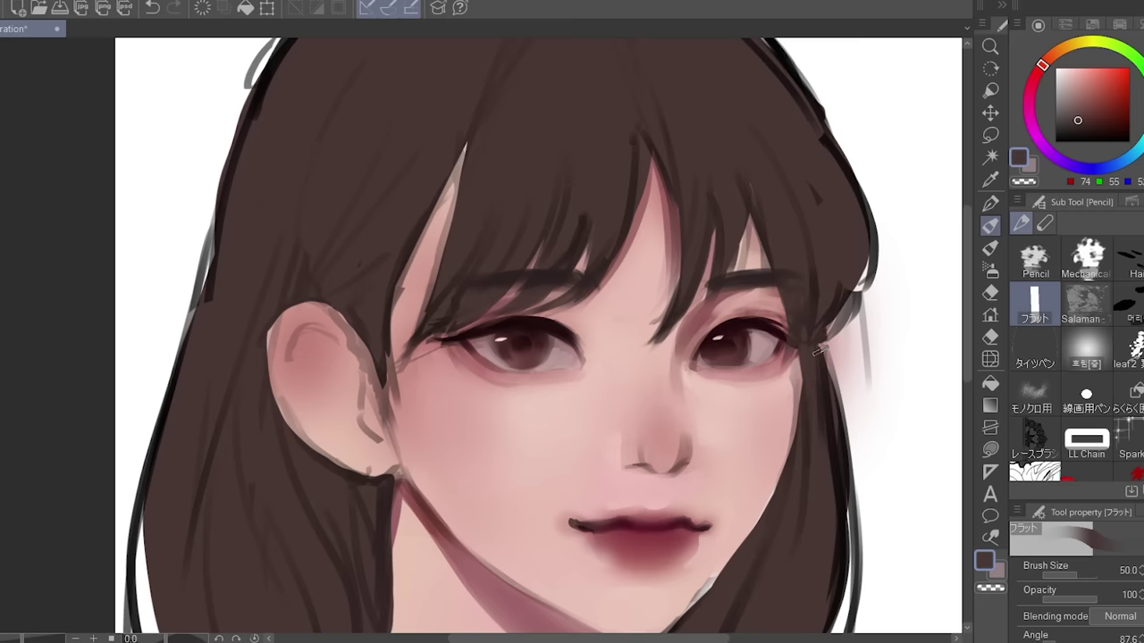
pyautogui.scroll(-5, 827, 204)
pyautogui.scroll(5, 773, 211)
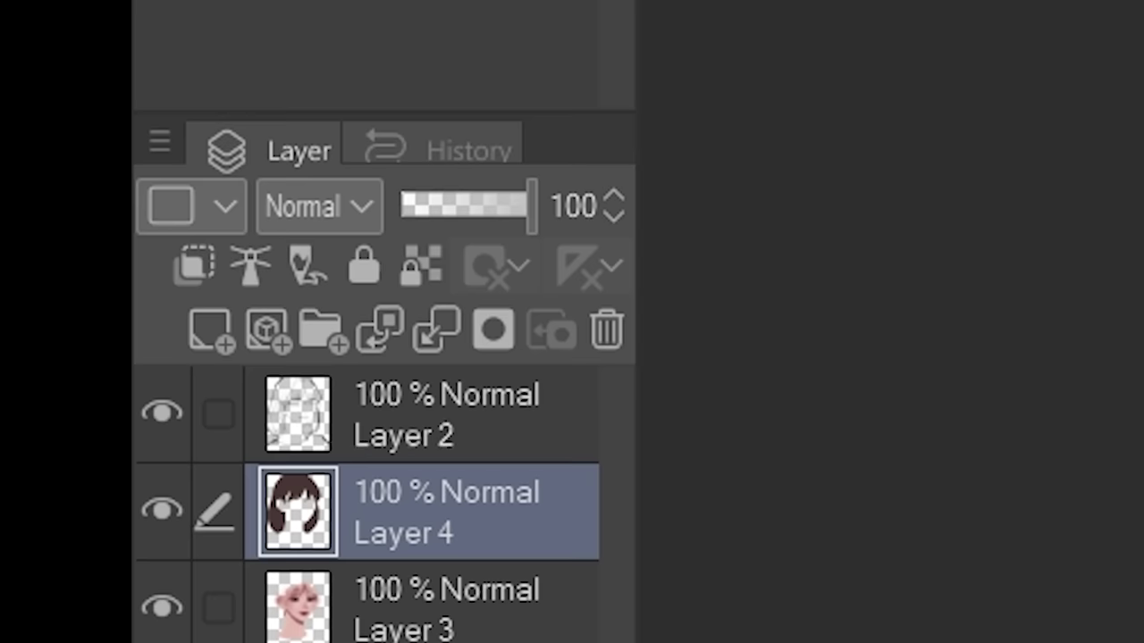
# Lock transparent pixels on Layer 4 and paint darker strands from the crown down into the bangs
pyautogui.click(420, 268)
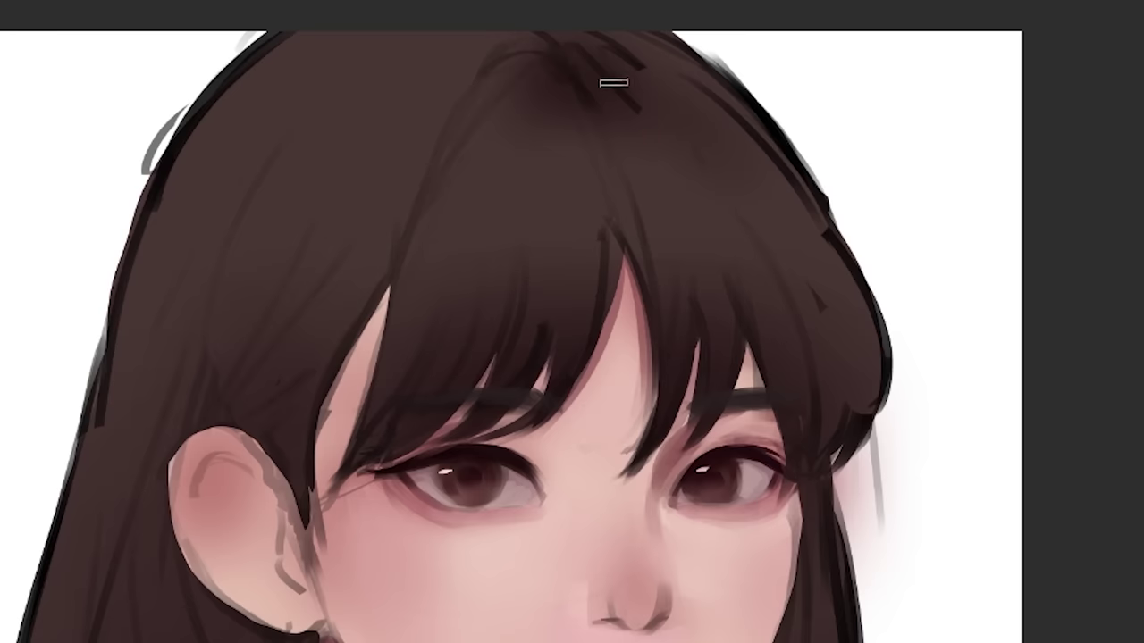
pyautogui.moveTo(613, 82)
pyautogui.mouseDown()
pyautogui.moveTo(635, 158)
pyautogui.moveTo(644, 92)
pyautogui.moveTo(737, 161)
pyautogui.moveTo(661, 98)
pyautogui.mouseUp()
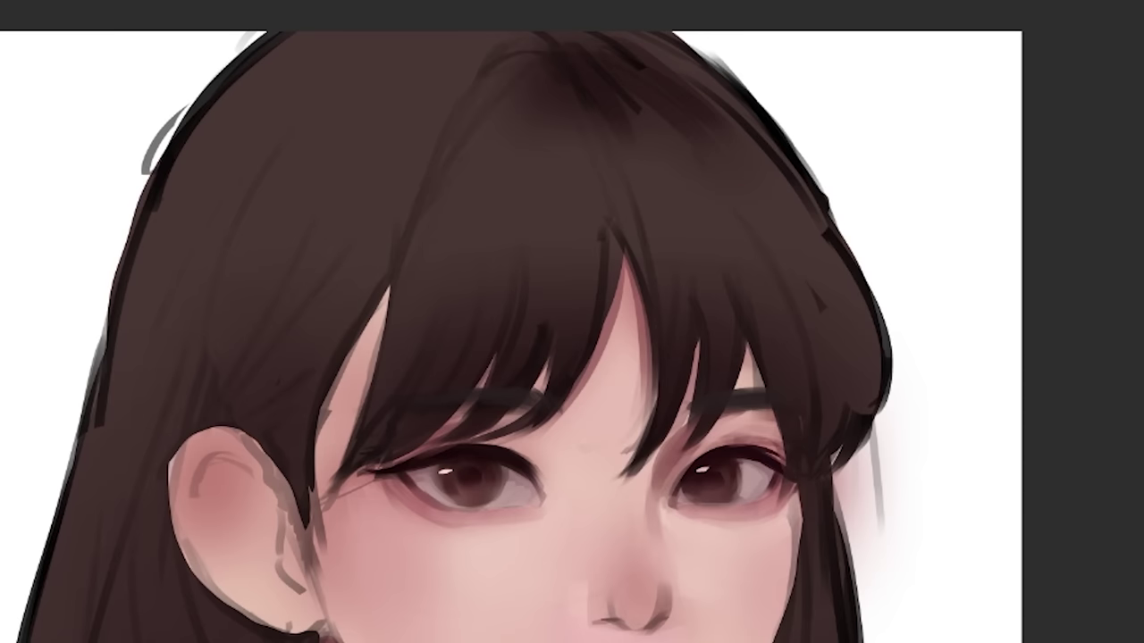
pyautogui.moveTo(581, 62); pyautogui.dragTo(523, 141)
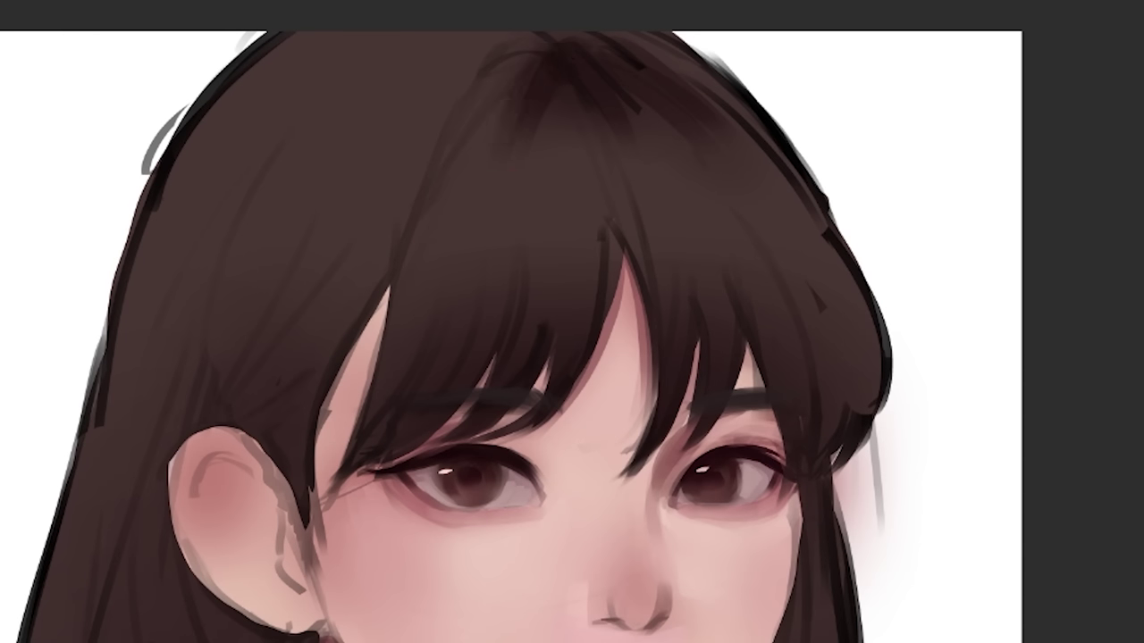
pyautogui.moveTo(534, 69); pyautogui.dragTo(456, 183)
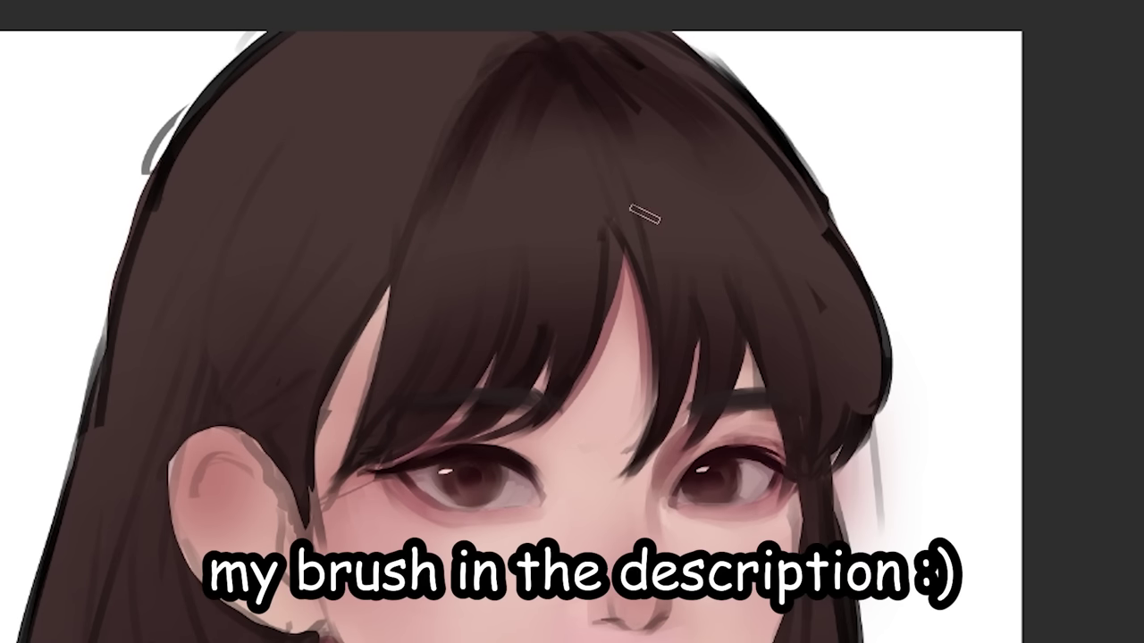
pyautogui.moveTo(615, 117)
pyautogui.mouseDown()
pyautogui.moveTo(638, 175)
pyautogui.moveTo(657, 179)
pyautogui.mouseUp()
pyautogui.moveTo(741, 200); pyautogui.dragTo(787, 268)
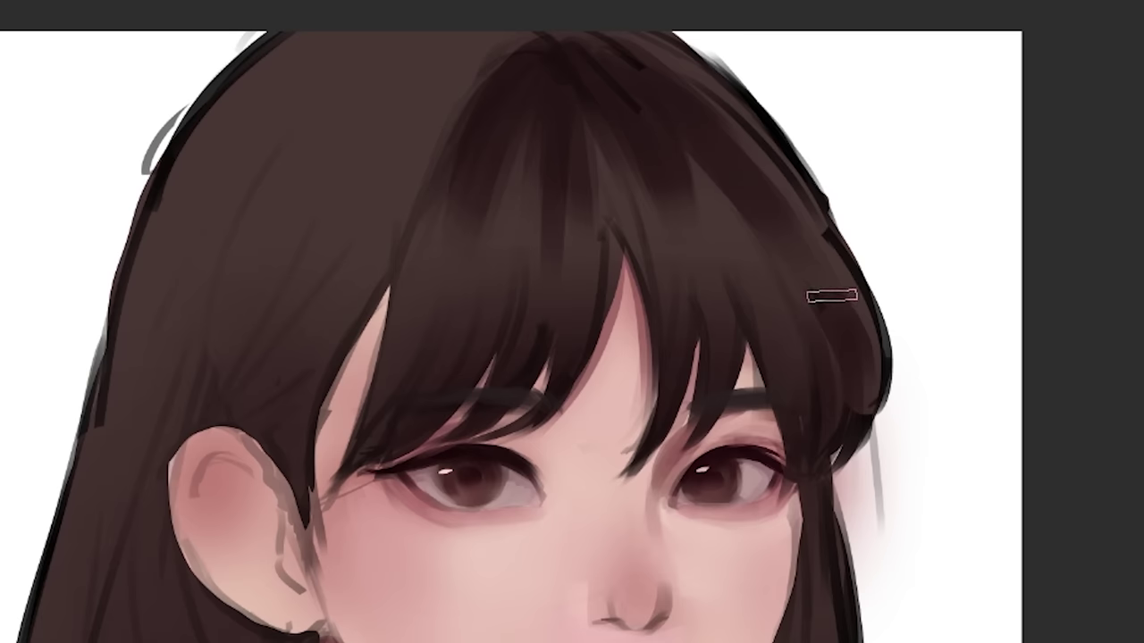
# Paint dark strands following the hair flow above and behind the ear, and undo the last airbrush pass
pyautogui.moveTo(255, 255); pyautogui.dragTo(214, 438)
pyautogui.moveTo(322, 360); pyautogui.dragTo(254, 434)
pyautogui.moveTo(360, 298); pyautogui.dragTo(295, 357)
pyautogui.moveTo(354, 279); pyautogui.dragTo(313, 313)
pyautogui.moveTo(373, 222); pyautogui.dragTo(313, 299)
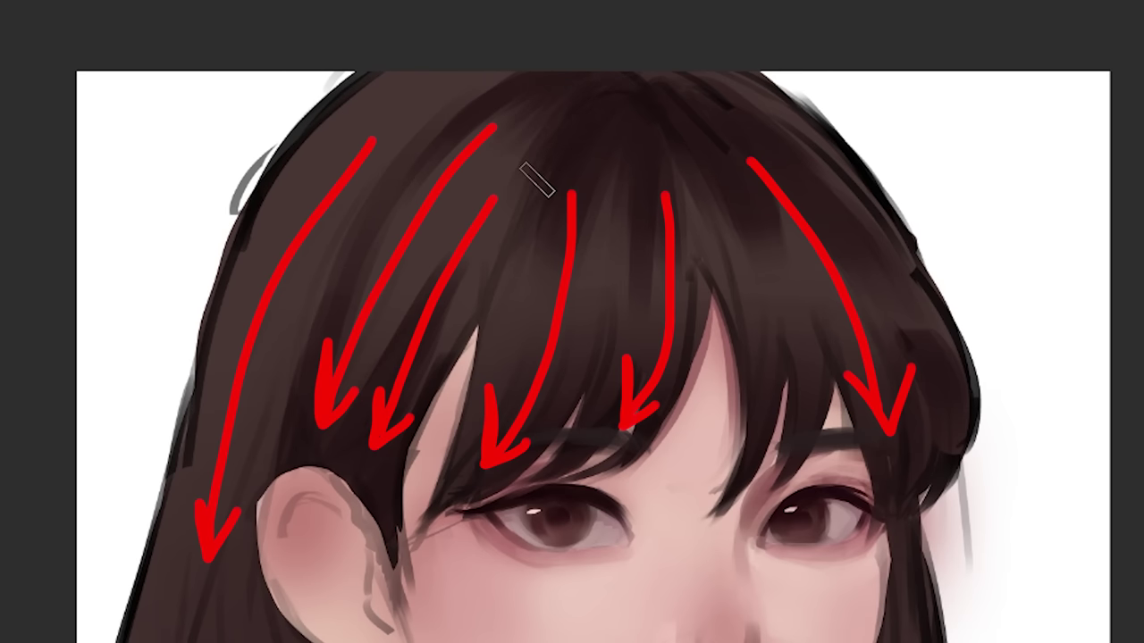
pyautogui.moveTo(447, 103); pyautogui.dragTo(304, 356)
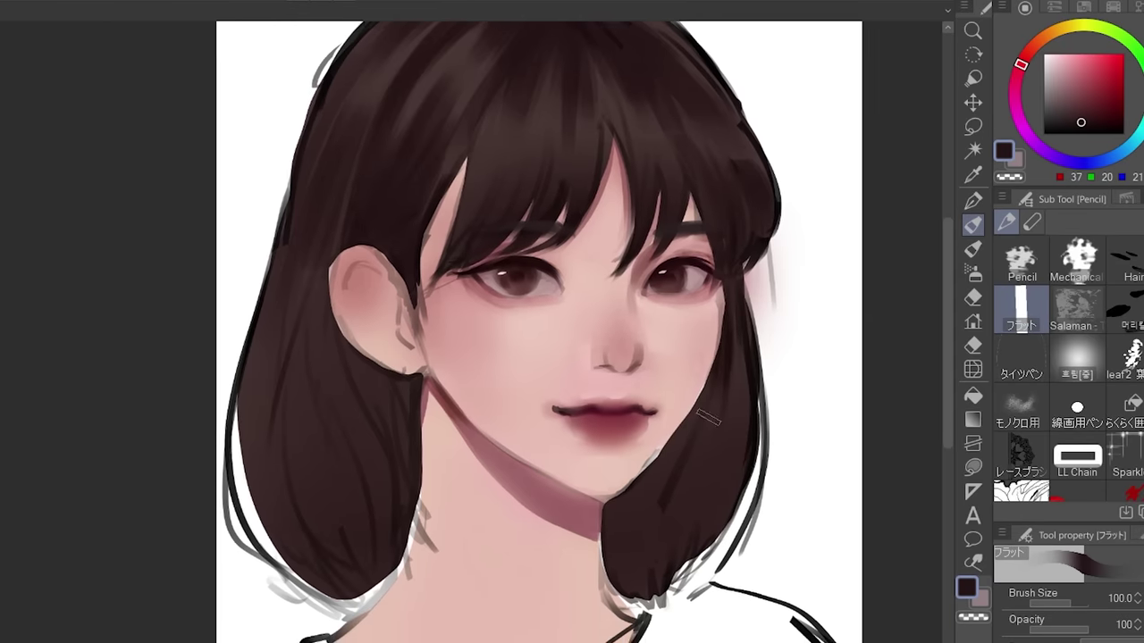
pyautogui.moveTo(348, 234)
pyautogui.mouseDown()
pyautogui.moveTo(329, 356)
pyautogui.moveTo(331, 474)
pyautogui.mouseUp()
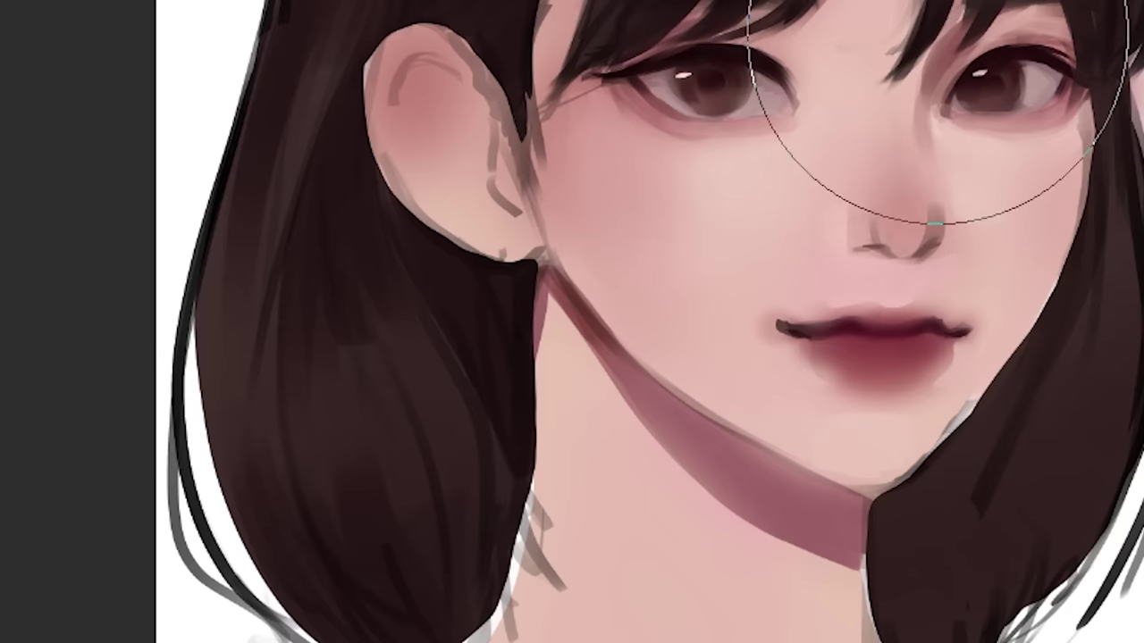
pyautogui.hotkey('ctrl', 'z')
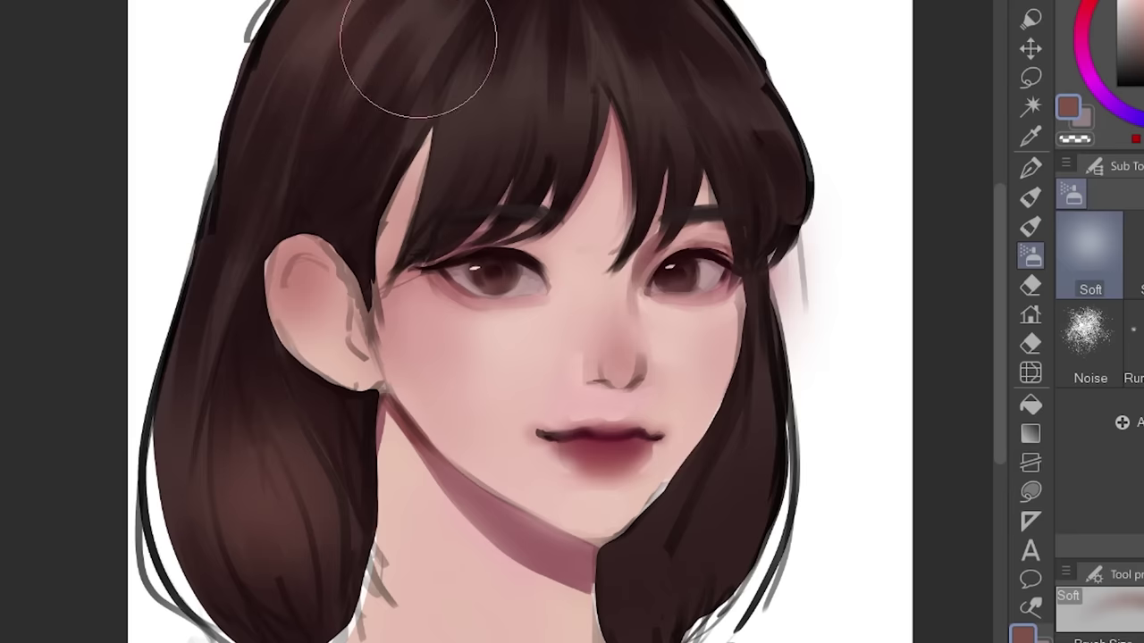
# Paint small bright pink highlight dabs across the middle of the lower lip
pyautogui.scroll(5, 581, 427)
pyautogui.scroll(3, 655, 416)
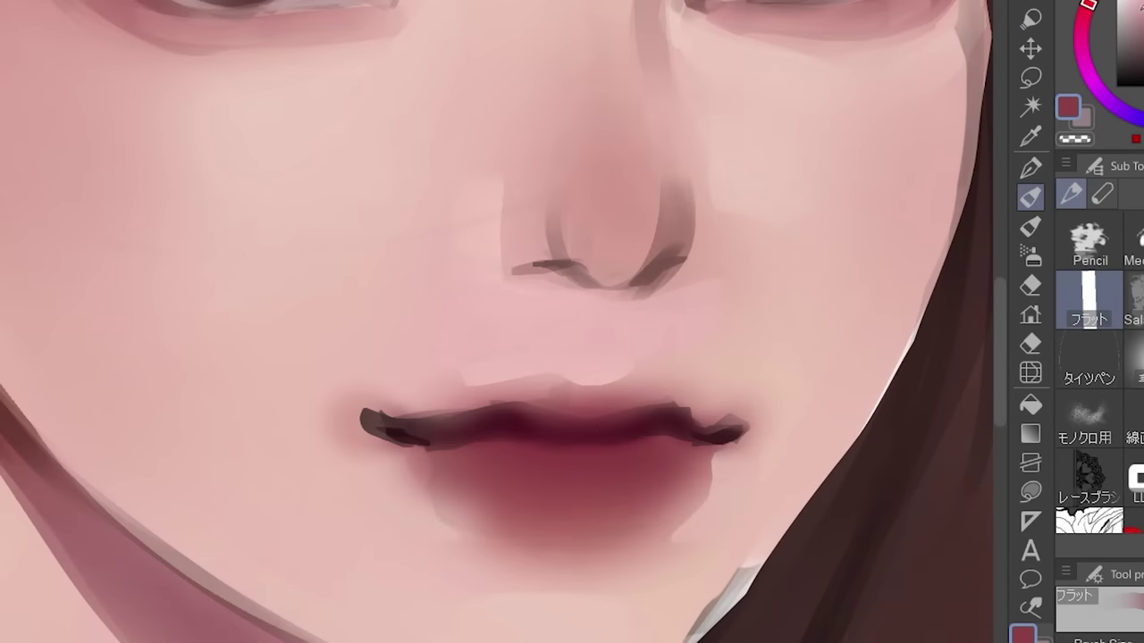
pyautogui.moveTo(507, 482); pyautogui.dragTo(546, 483)
pyautogui.moveTo(562, 483); pyautogui.dragTo(586, 483)
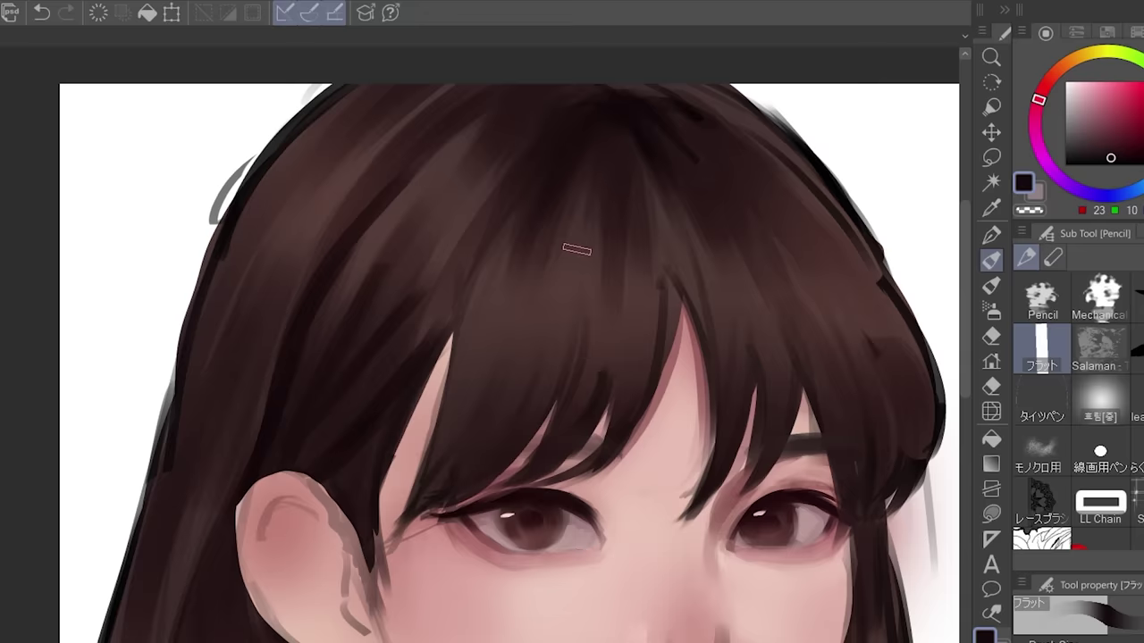
# Deepen the bangs and the hair beside the far cheek with near-black strands, and switch to the Soft airbrush
pyautogui.moveTo(576, 249); pyautogui.dragTo(741, 191)
pyautogui.scroll(-3, 741, 191)
pyautogui.scroll(1, 714, 273)
pyautogui.moveTo(715, 272); pyautogui.dragTo(712, 432)
pyautogui.keyDown('alt'); pyautogui.click(665, 527); pyautogui.keyUp('alt')
pyautogui.press('b')
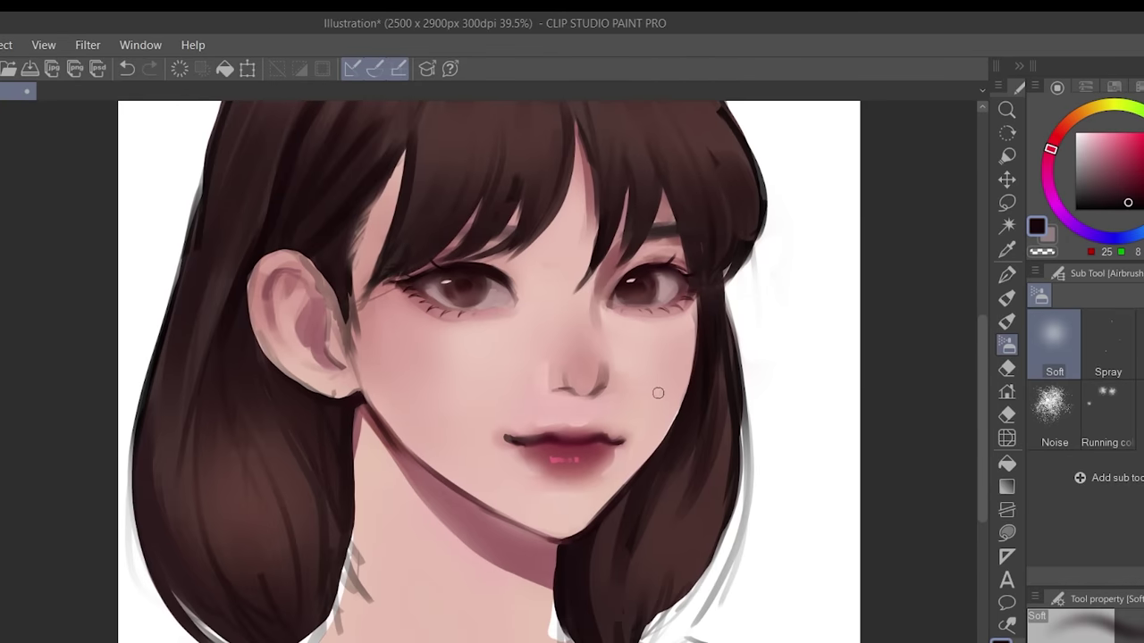
# Reshape the jawline and the hair edge beside the chin with the Liquify tool
pyautogui.scroll(2, 677, 412)
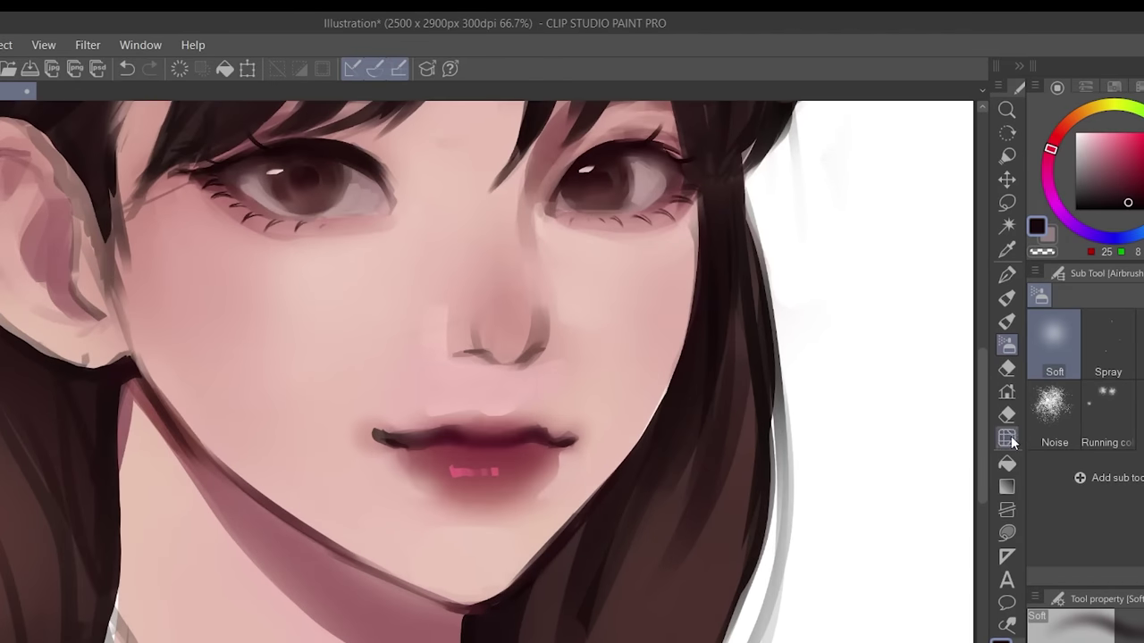
pyautogui.click(1007, 437)
pyautogui.moveTo(666, 487); pyautogui.dragTo(572, 541)
pyautogui.moveTo(604, 504); pyautogui.dragTo(543, 579)
pyautogui.moveTo(605, 529)
pyautogui.mouseDown()
pyautogui.moveTo(629, 474)
pyautogui.moveTo(692, 485)
pyautogui.mouseUp()
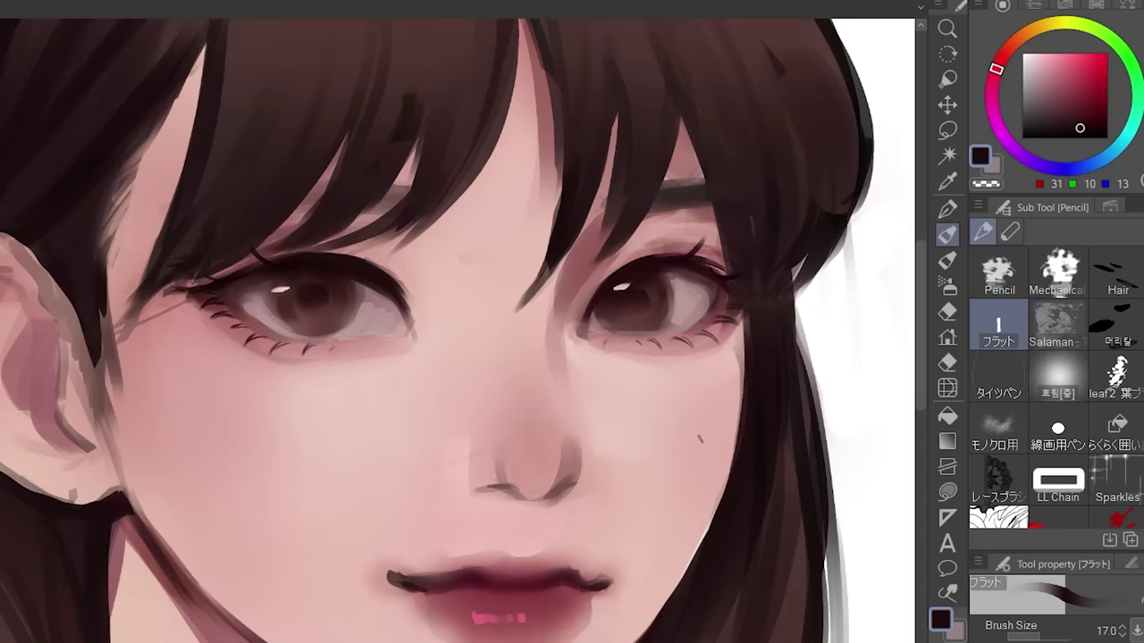
pyautogui.scroll(-4, 699, 438)
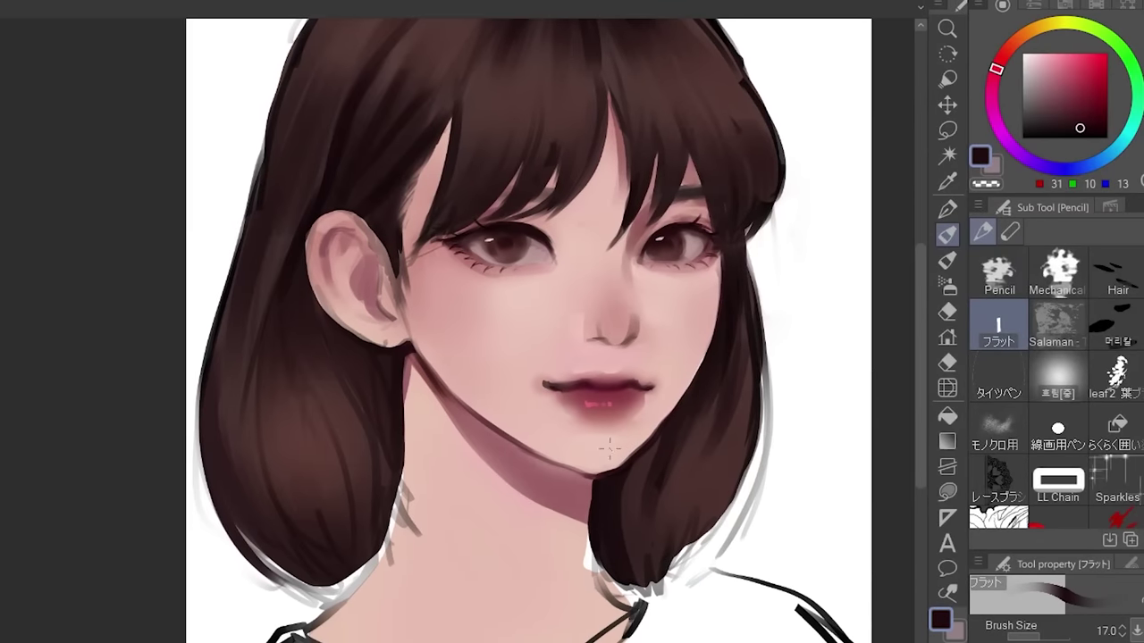
# Block in a warm brown highlight on the hair below the ear and break it into strands with the flat brush
pyautogui.moveTo(291, 406)
pyautogui.mouseDown()
pyautogui.moveTo(314, 525)
pyautogui.moveTo(377, 421)
pyautogui.mouseUp()
pyautogui.moveTo(377, 303)
pyautogui.mouseDown()
pyautogui.moveTo(321, 247)
pyautogui.moveTo(299, 165)
pyautogui.mouseUp()
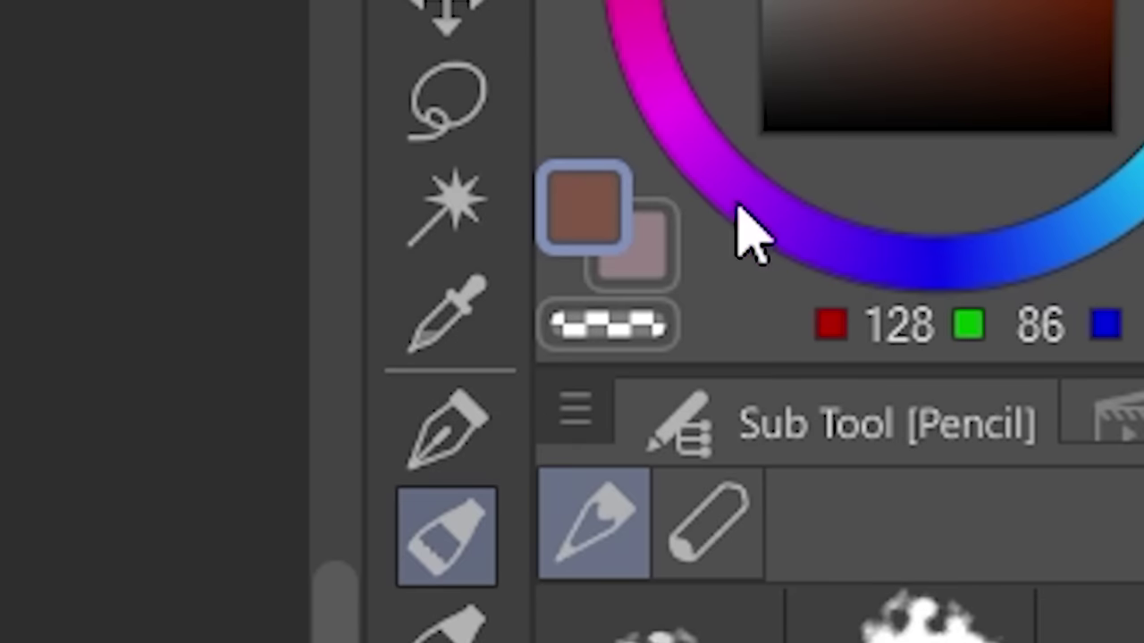
pyautogui.click(626, 326)
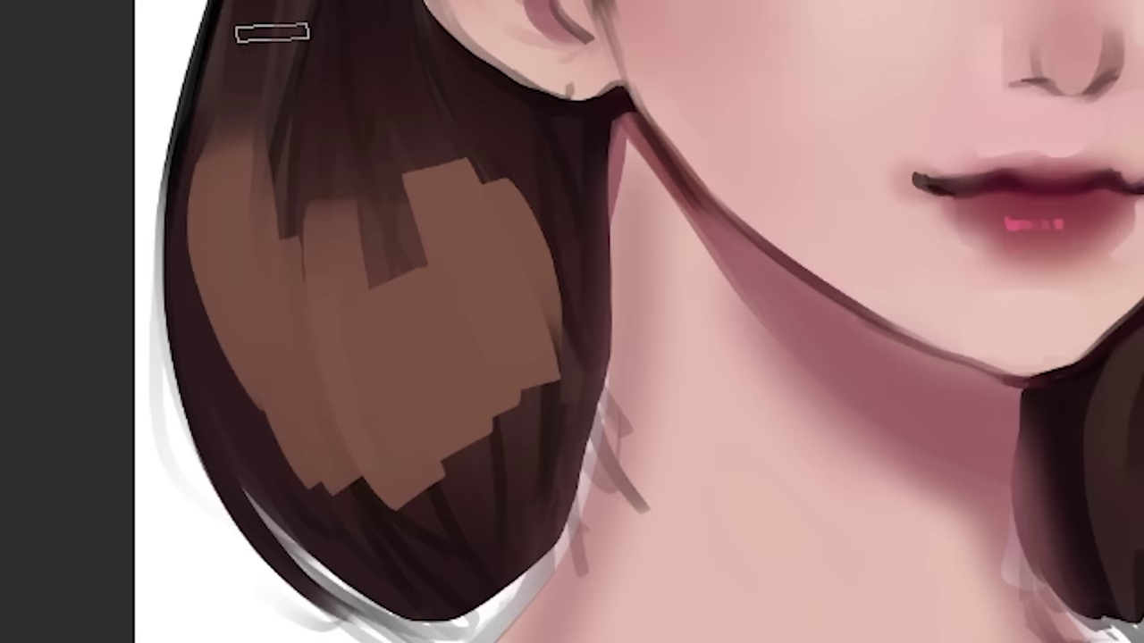
pyautogui.moveTo(272, 33)
pyautogui.mouseDown()
pyautogui.moveTo(301, 316)
pyautogui.moveTo(455, 439)
pyautogui.moveTo(452, 309)
pyautogui.moveTo(531, 396)
pyautogui.moveTo(473, 334)
pyautogui.moveTo(416, 77)
pyautogui.mouseUp()
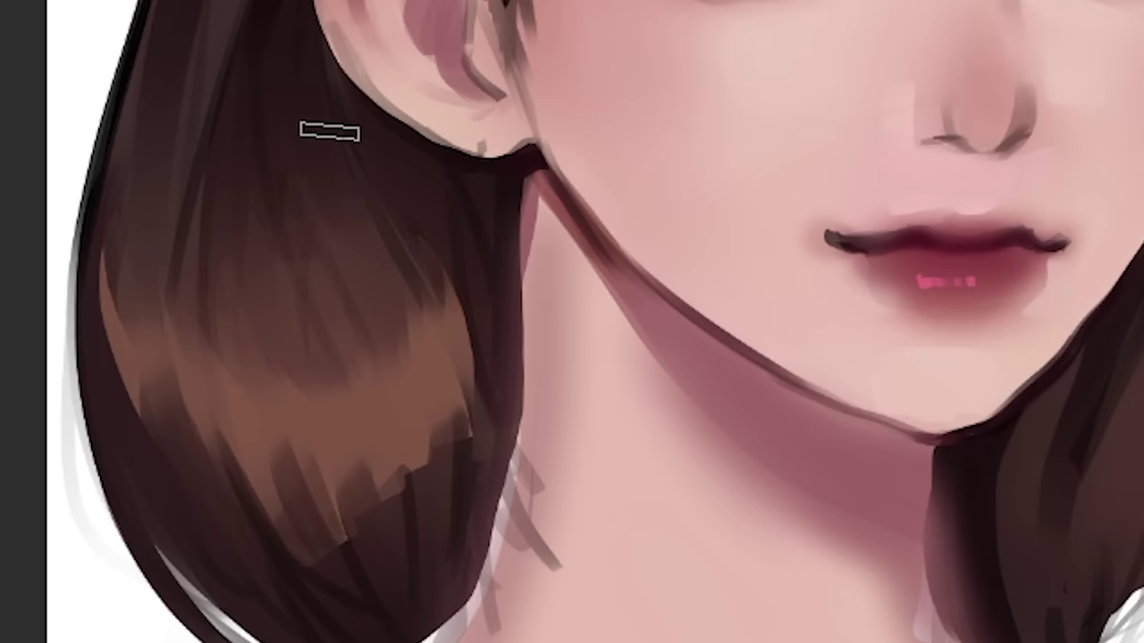
pyautogui.moveTo(364, 159)
pyautogui.mouseDown()
pyautogui.moveTo(345, 192)
pyautogui.moveTo(235, 271)
pyautogui.moveTo(564, 459)
pyautogui.moveTo(393, 366)
pyautogui.mouseUp()
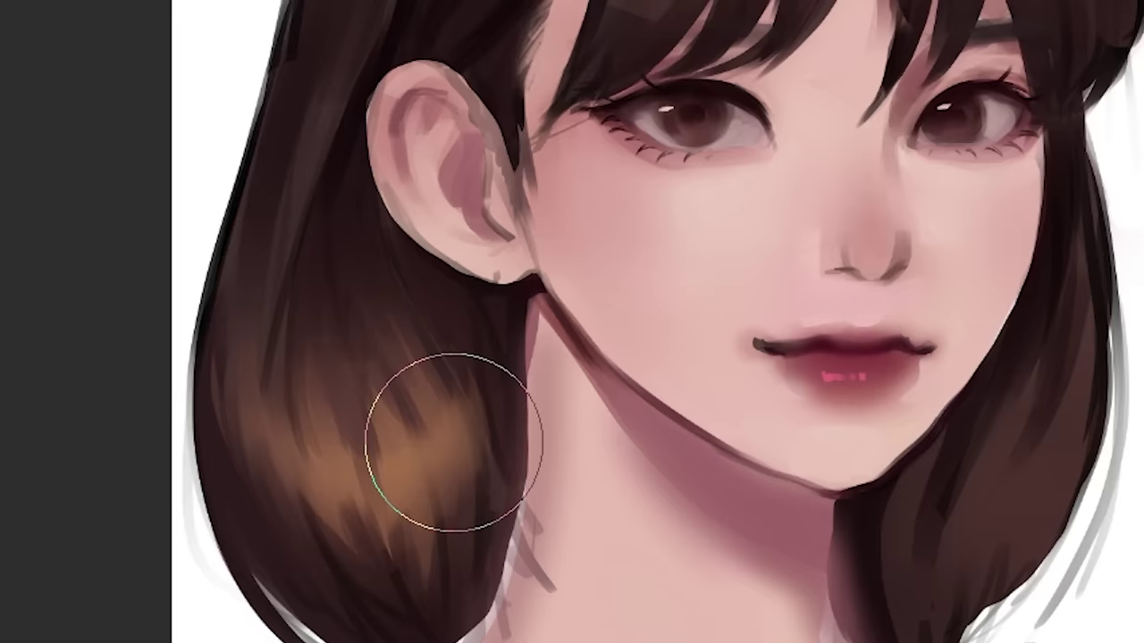
# Refine the neck edge below the ear and airbrush a soft reddish blush onto the cheeks and nose tip
pyautogui.moveTo(607, 259); pyautogui.dragTo(459, 308)
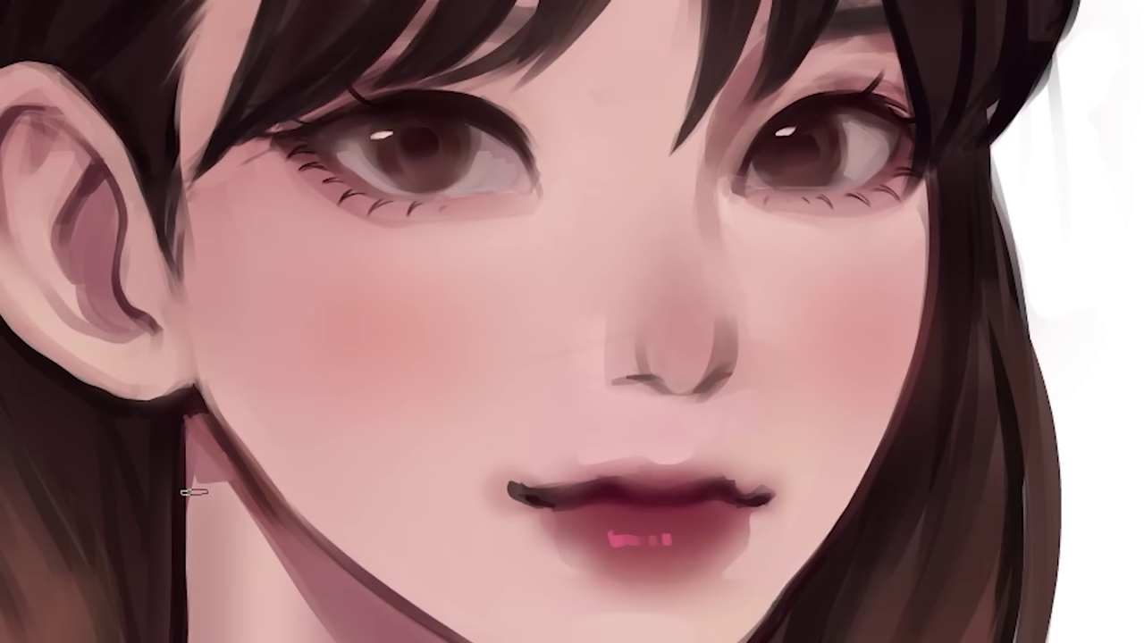
pyautogui.moveTo(196, 484); pyautogui.dragTo(205, 545)
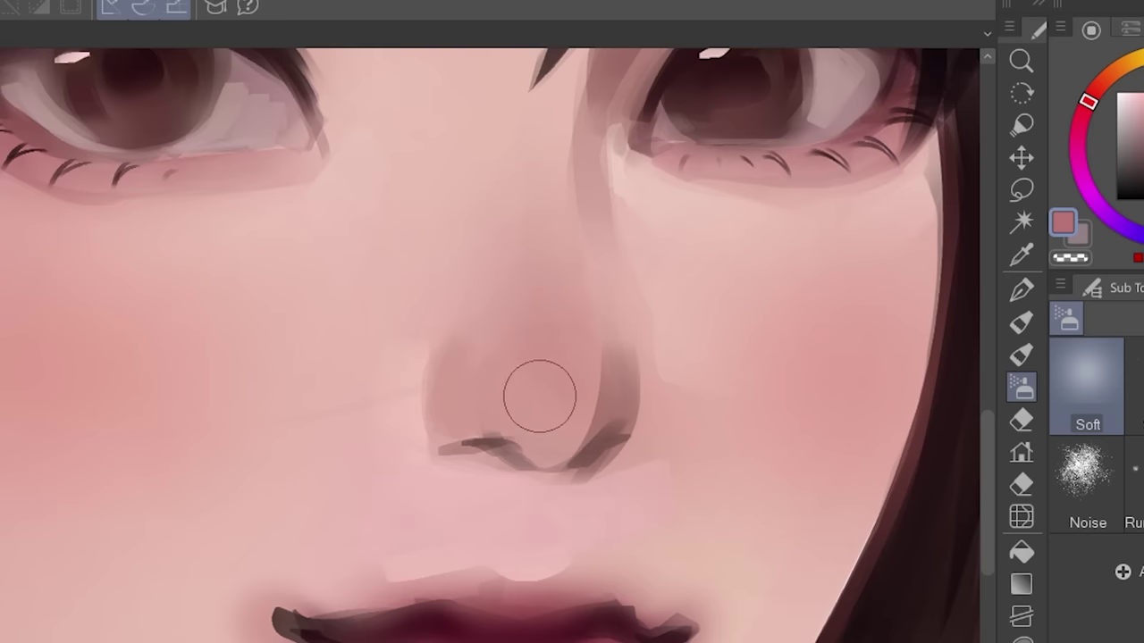
pyautogui.moveTo(538, 393)
pyautogui.mouseDown()
pyautogui.moveTo(508, 393)
pyautogui.moveTo(604, 386)
pyautogui.moveTo(564, 398)
pyautogui.moveTo(508, 394)
pyautogui.moveTo(589, 377)
pyautogui.moveTo(589, 342)
pyautogui.moveTo(493, 394)
pyautogui.moveTo(593, 370)
pyautogui.mouseUp()
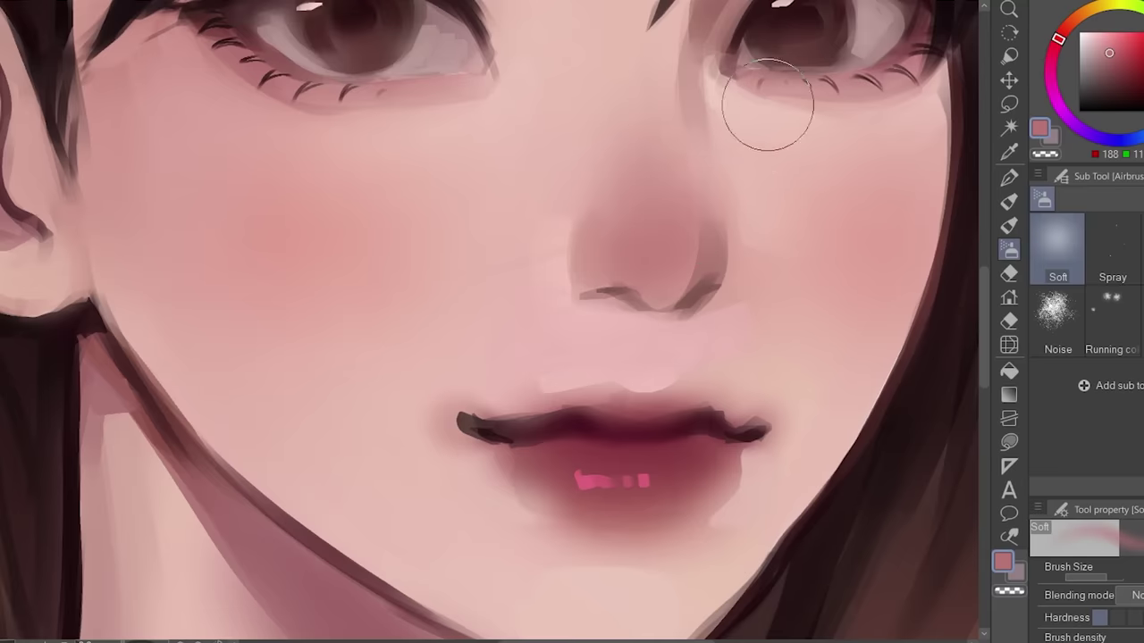
pyautogui.scroll(-5, 768, 104)
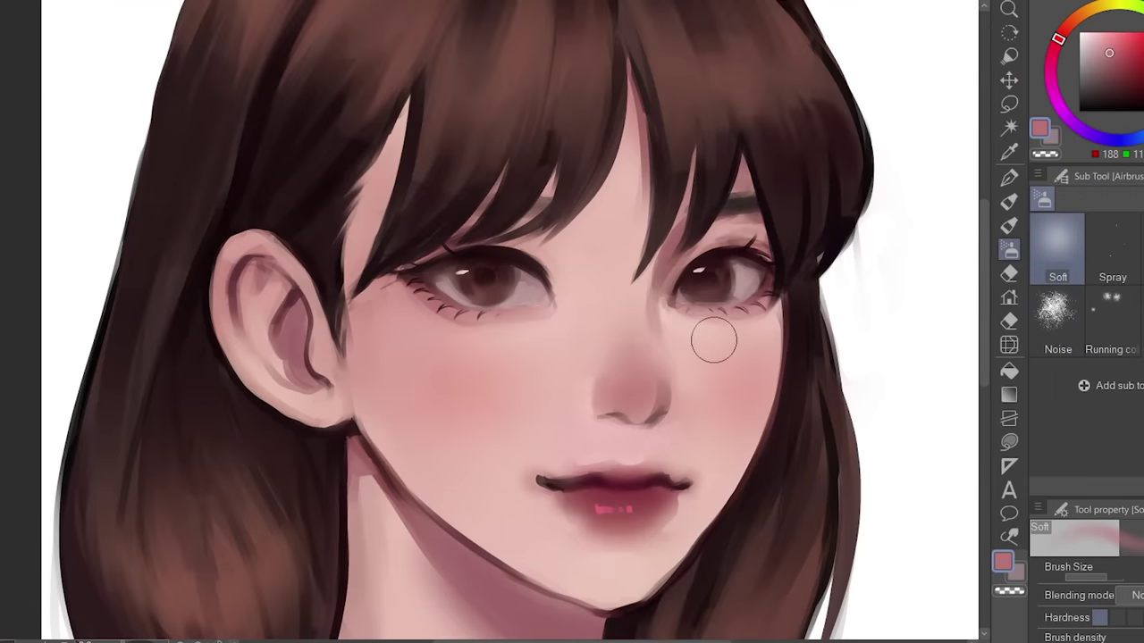
pyautogui.scroll(4, 634, 245)
pyautogui.scroll(-2, 590, 264)
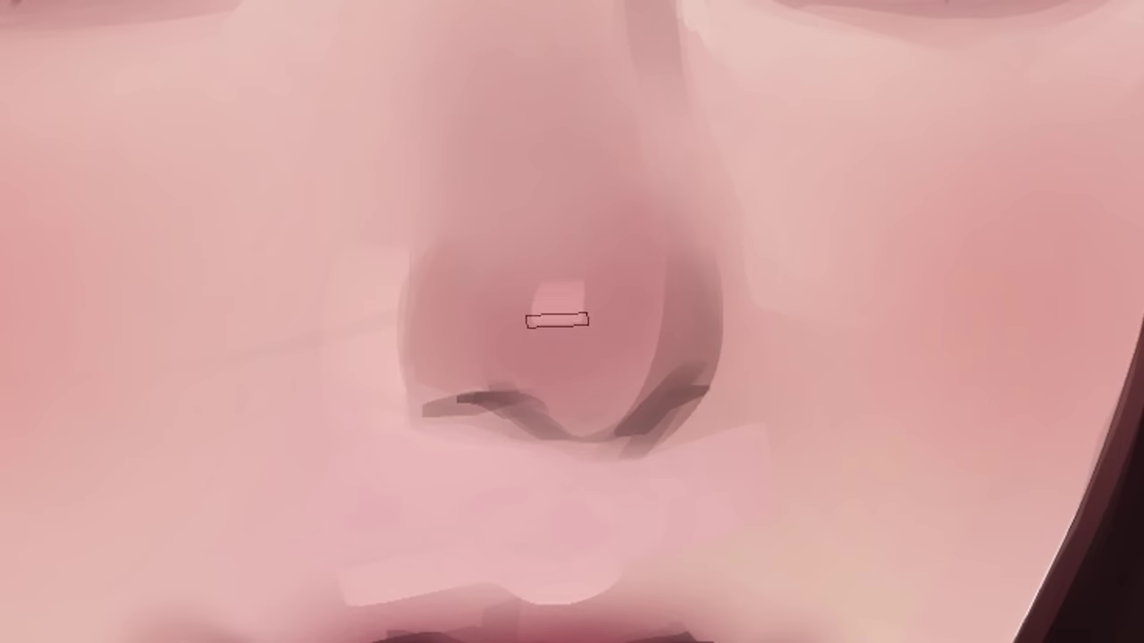
# Paint a light pink highlight on the nose tip with the flat brush, redoing the first stroke
pyautogui.moveTo(551, 322); pyautogui.dragTo(556, 234)
pyautogui.hotkey('ctrl', 'z')
pyautogui.moveTo(553, 338); pyautogui.dragTo(560, 229)
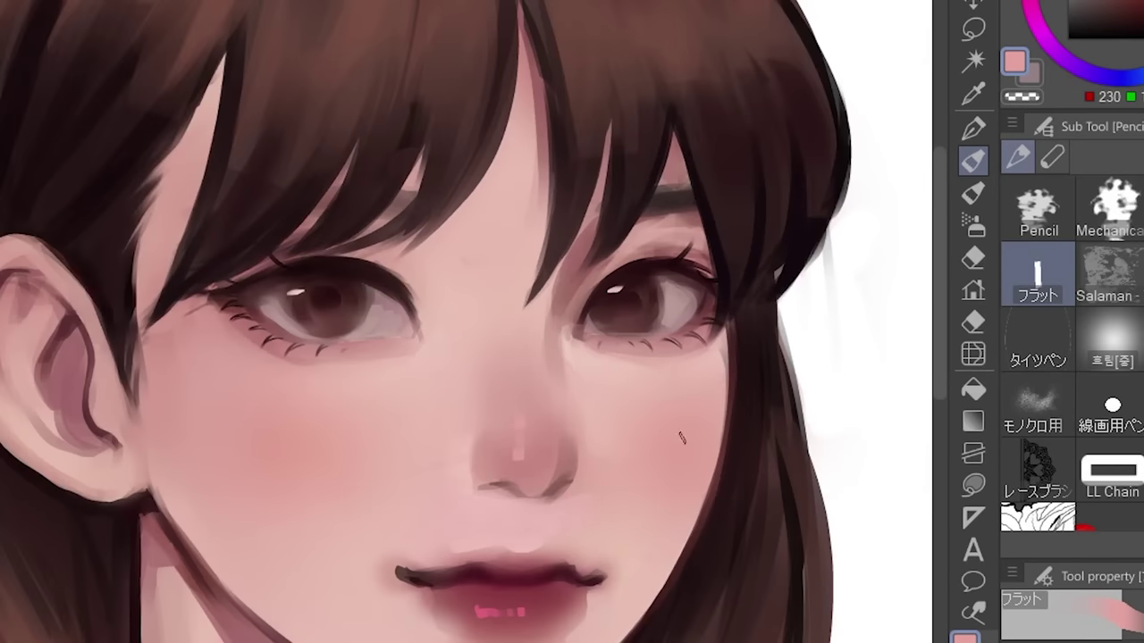
pyautogui.scroll(-3, 681, 438)
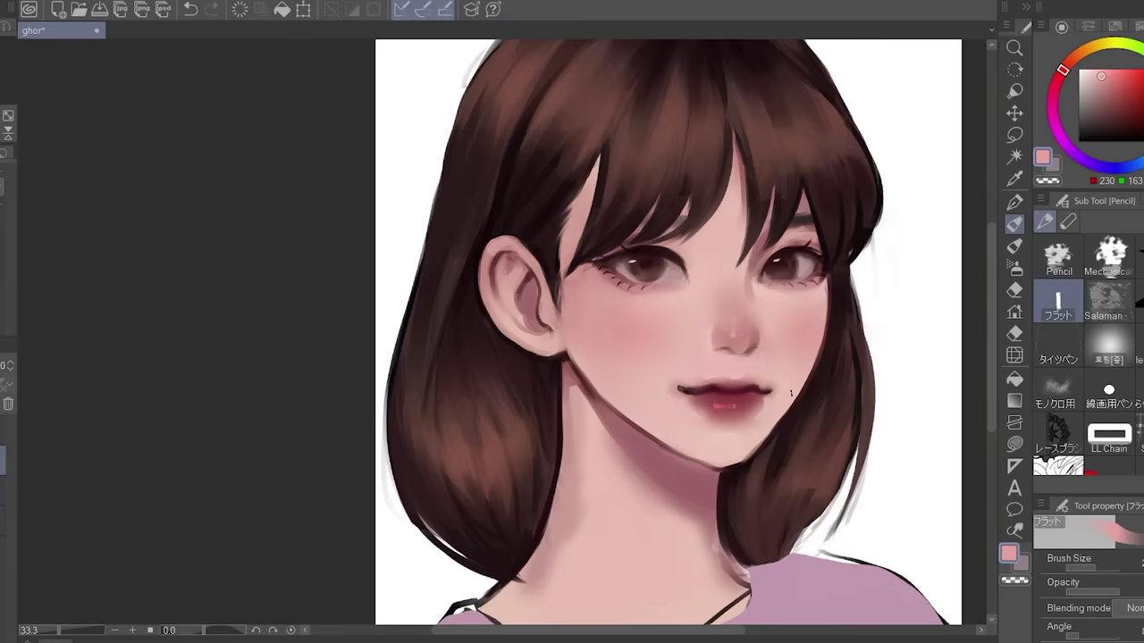
# Duplicate Layer 2, set the copy's opacity to 51%, and hide the copy to compare it with the original
pyautogui.scroll(4, 792, 391)
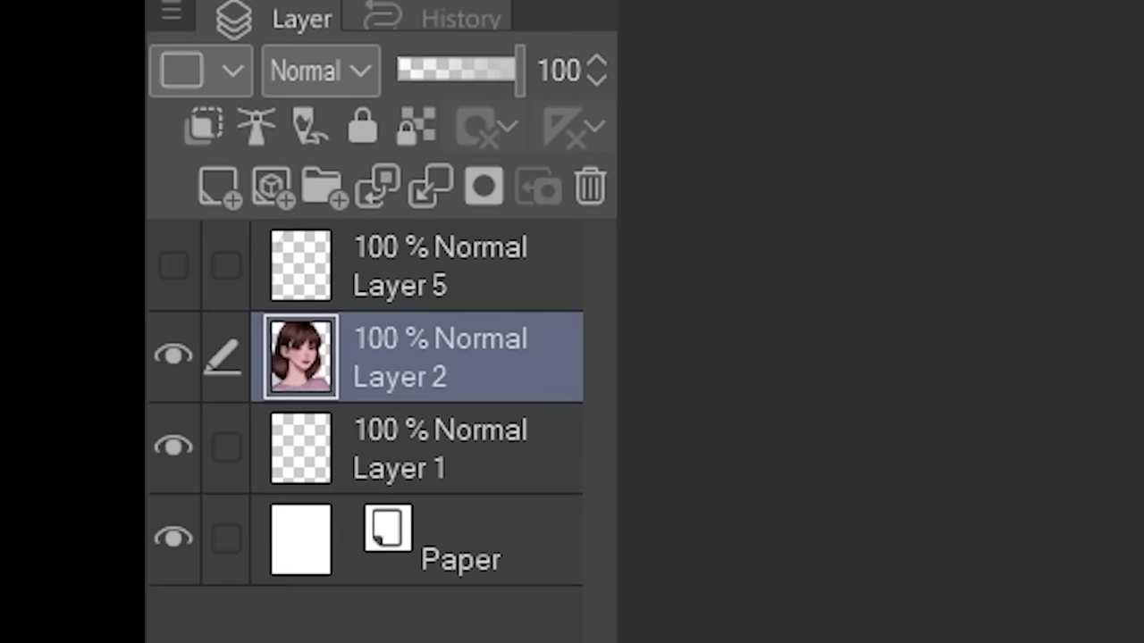
pyautogui.hotkey('ctrl', 'c')
pyautogui.hotkey('ctrl', 'v')
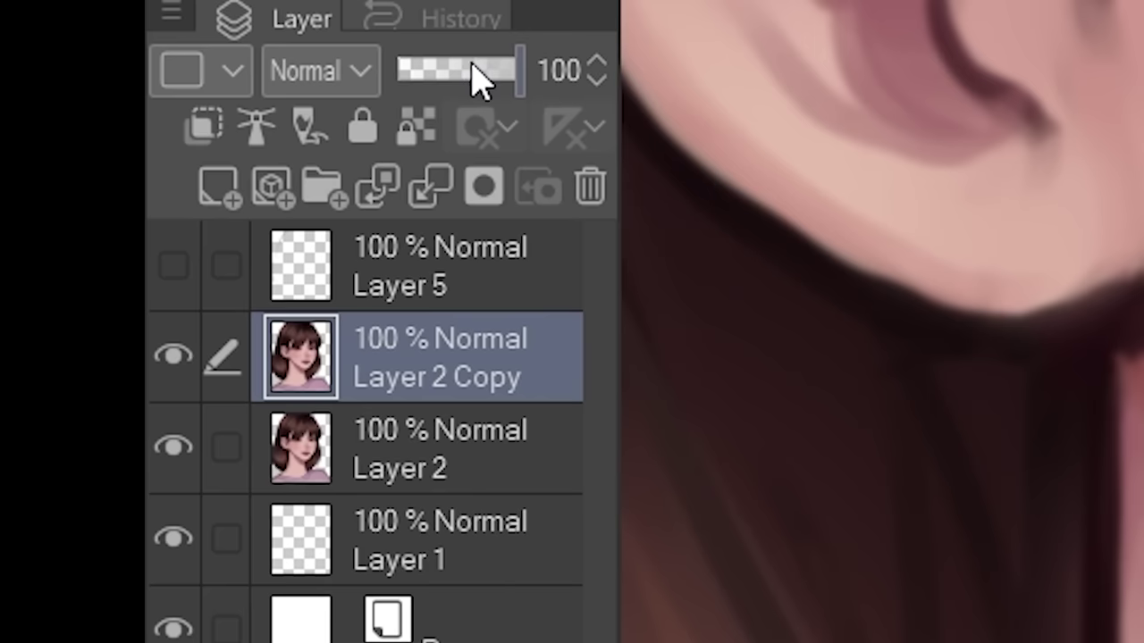
pyautogui.click(472, 75)
pyautogui.moveTo(472, 75); pyautogui.dragTo(465, 71)
pyautogui.click(178, 357)
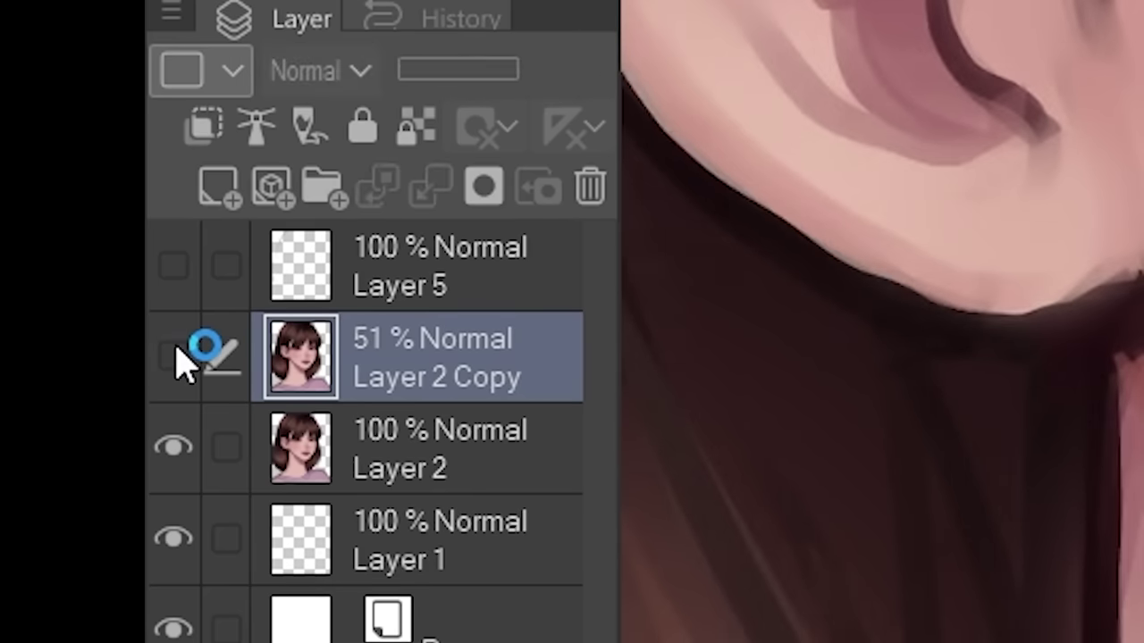